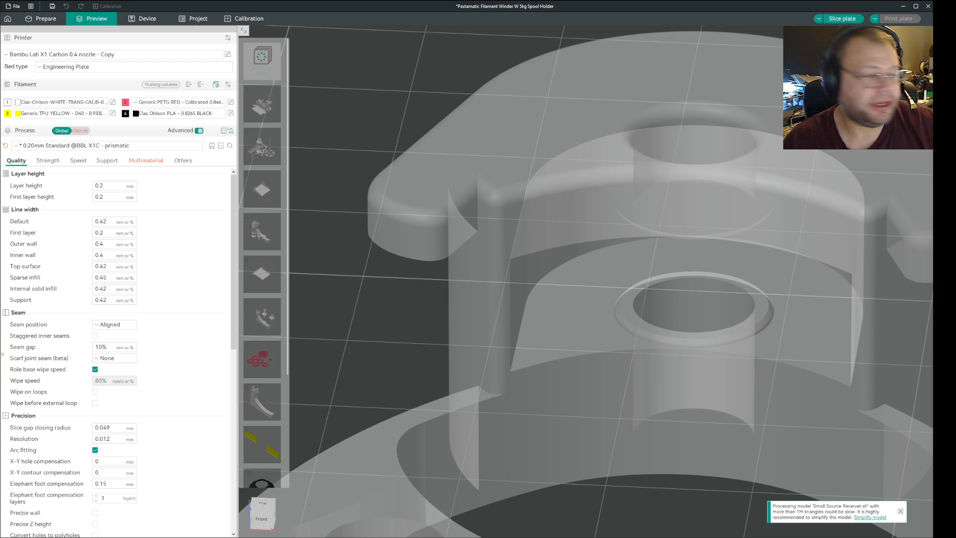
Review the available support interface patterns in the global support settings, leaving the pattern at Default.
click(110, 162)
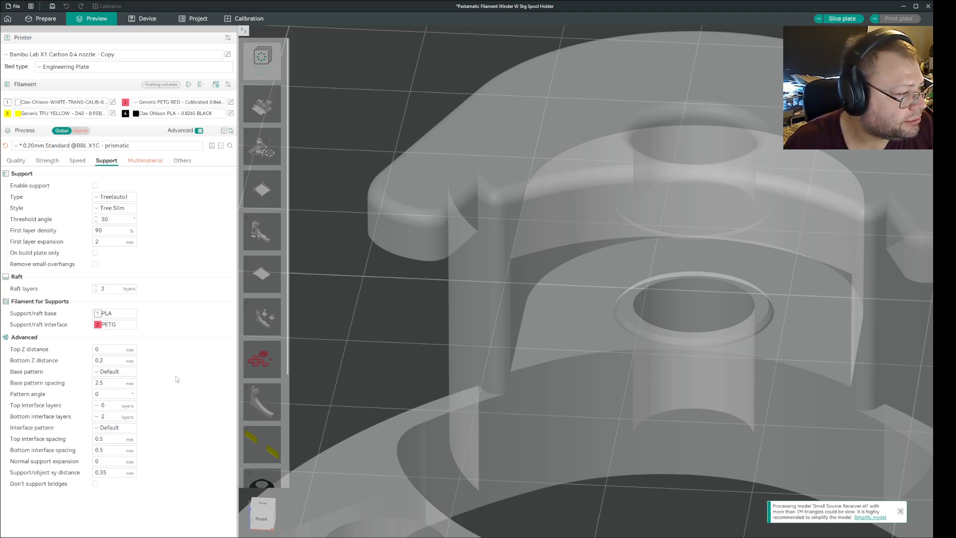
click(131, 427)
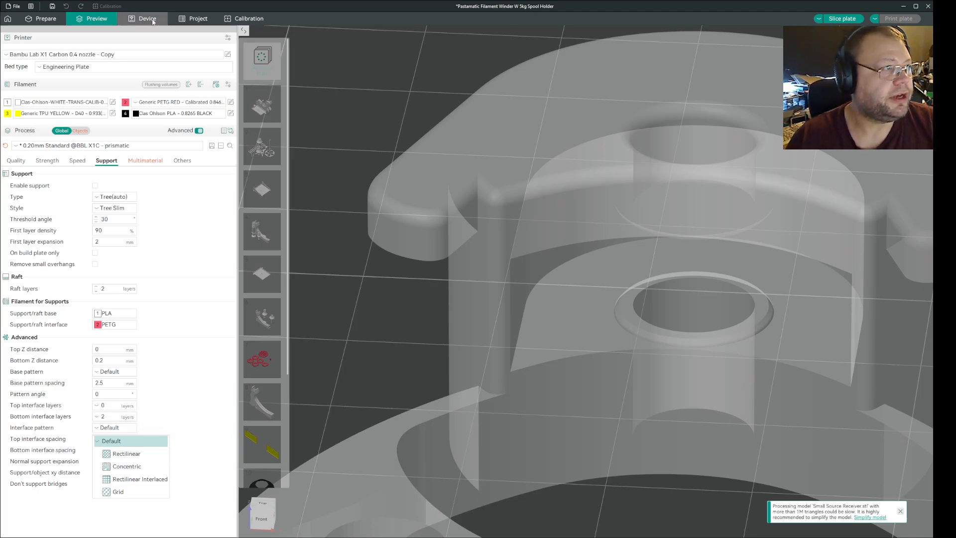
click(553, 152)
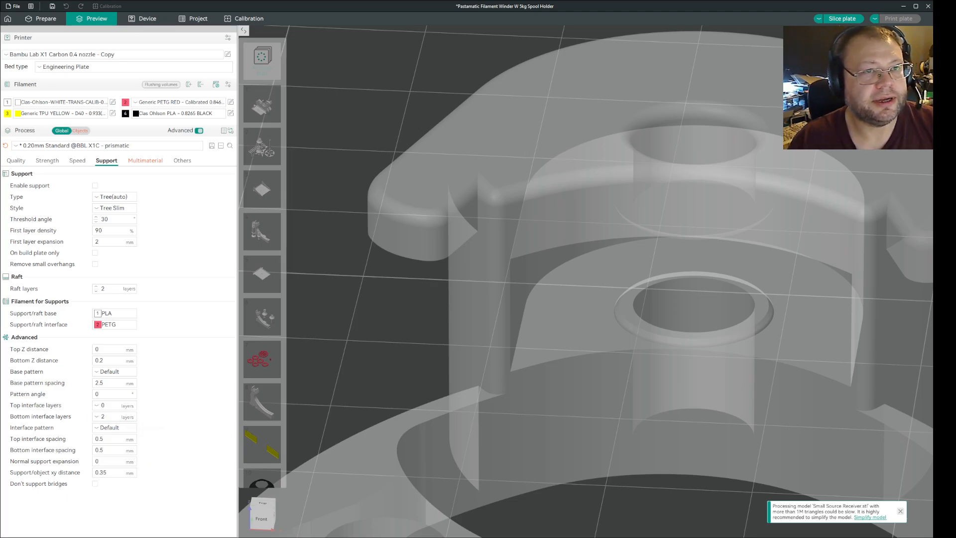
Slice the plate and examine the layers where the clip's rounded end rests on the red support interface.
click(842, 19)
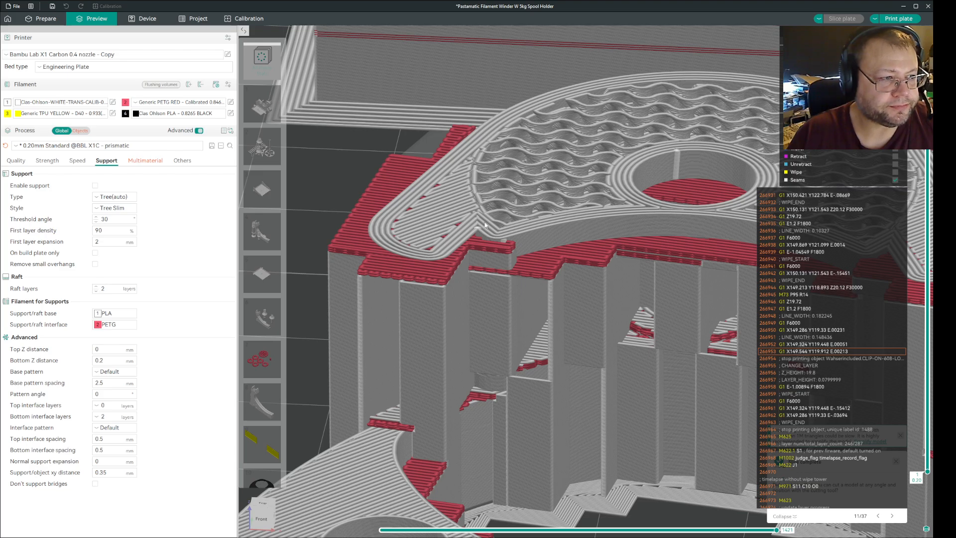
scroll(528, 235, down, 1)
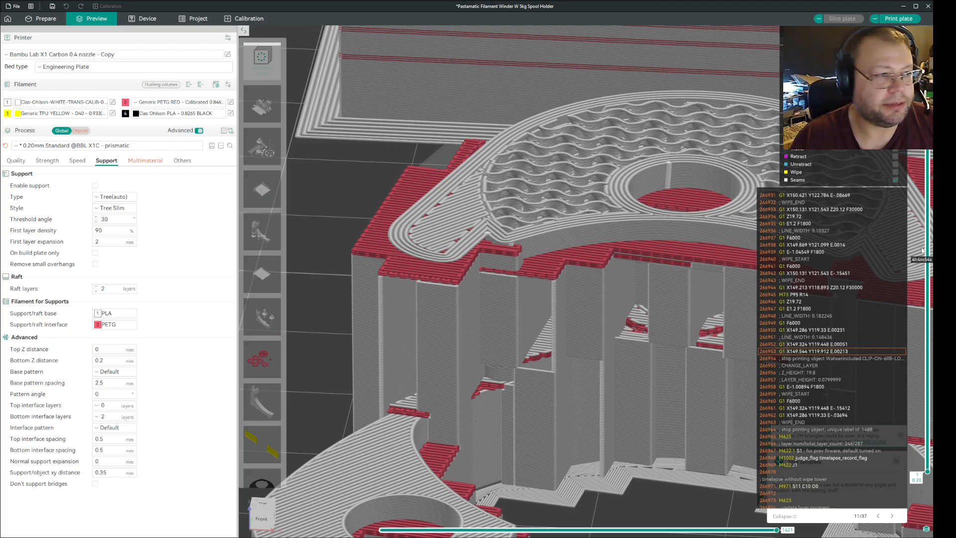
scroll(922, 251, down, 2)
scroll(922, 251, up, 1)
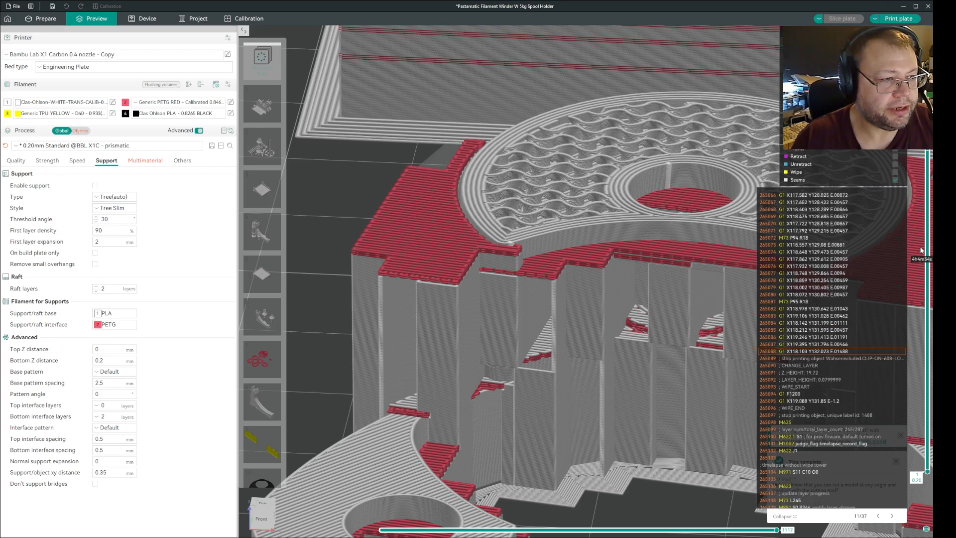
scroll(923, 251, up, 1)
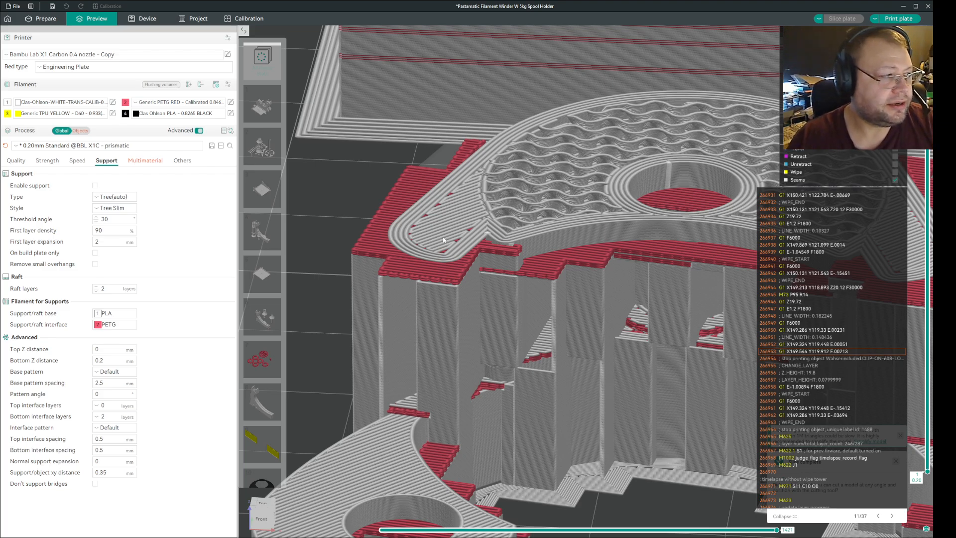
Set the global support interface pattern to Rectilinear Interlaced and inspect the layers just above the support interface.
click(124, 428)
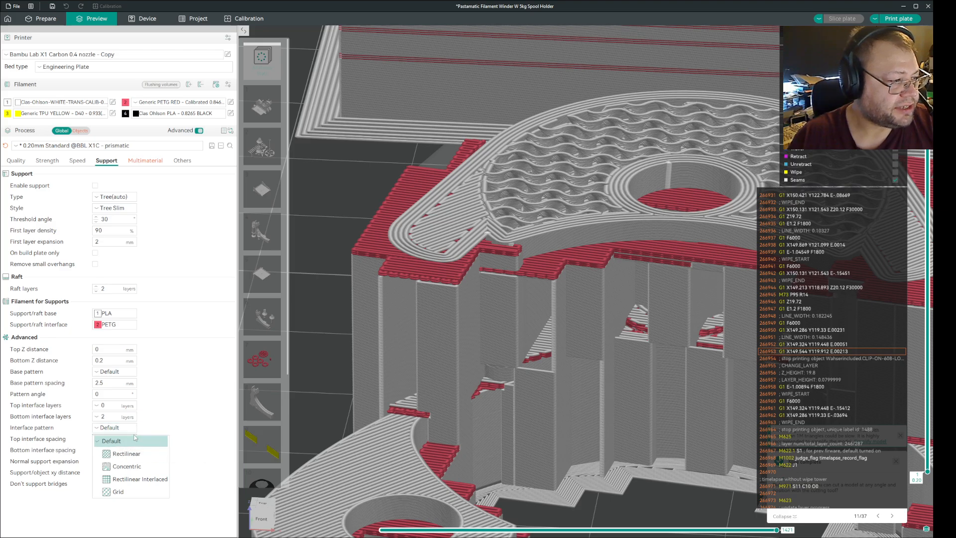
click(119, 479)
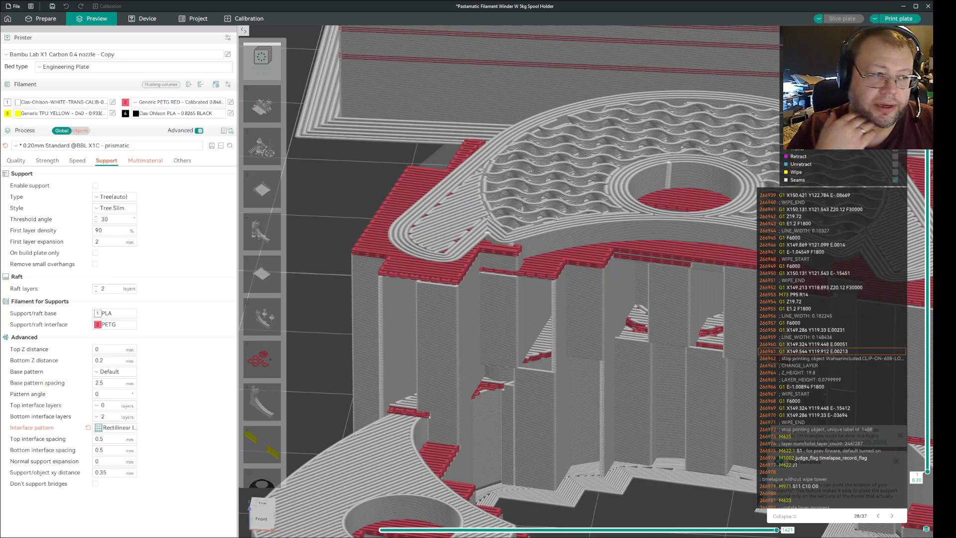
scroll(928, 210, down, 4)
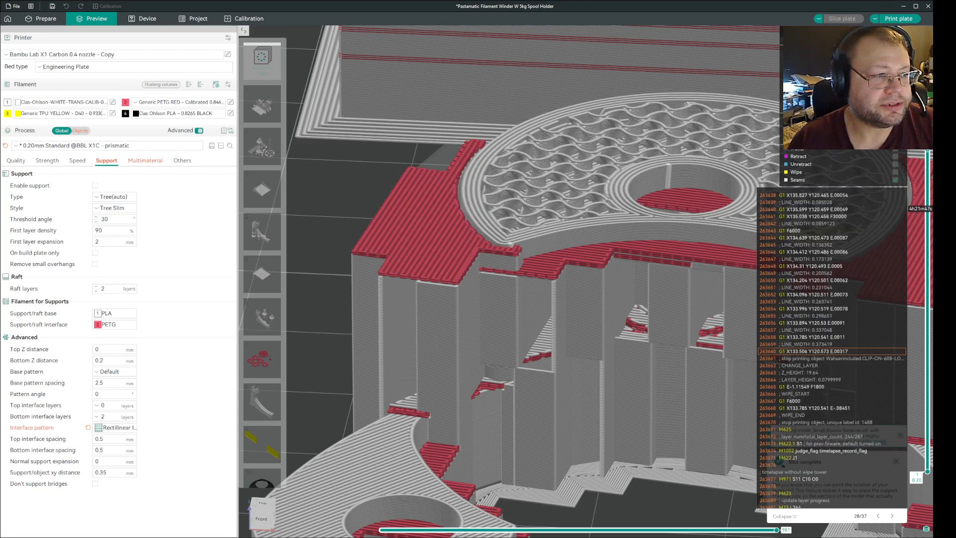
scroll(928, 210, up, 1)
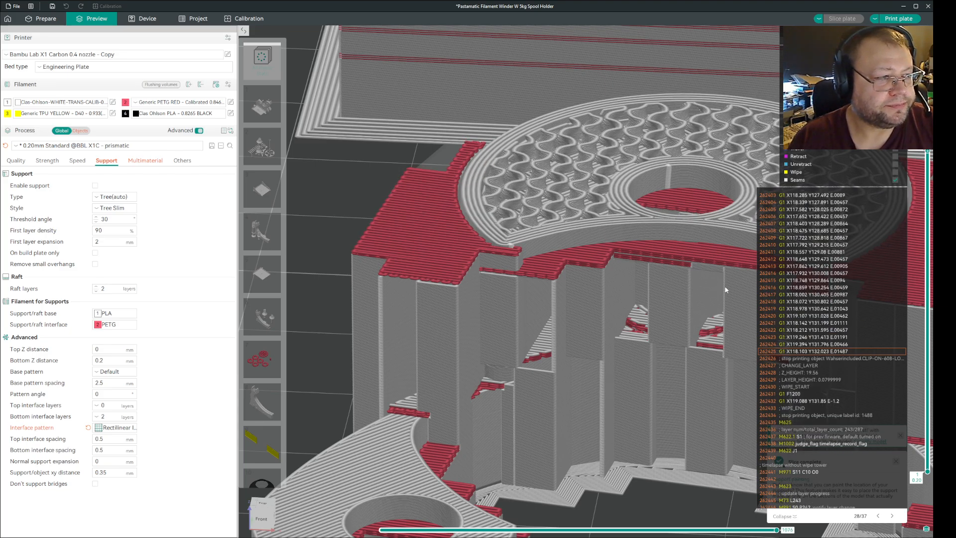
Try the Rectilinear support interface pattern in a new slice for comparison, and restore the global pattern to Rectilinear Interlaced.
click(115, 428)
click(114, 451)
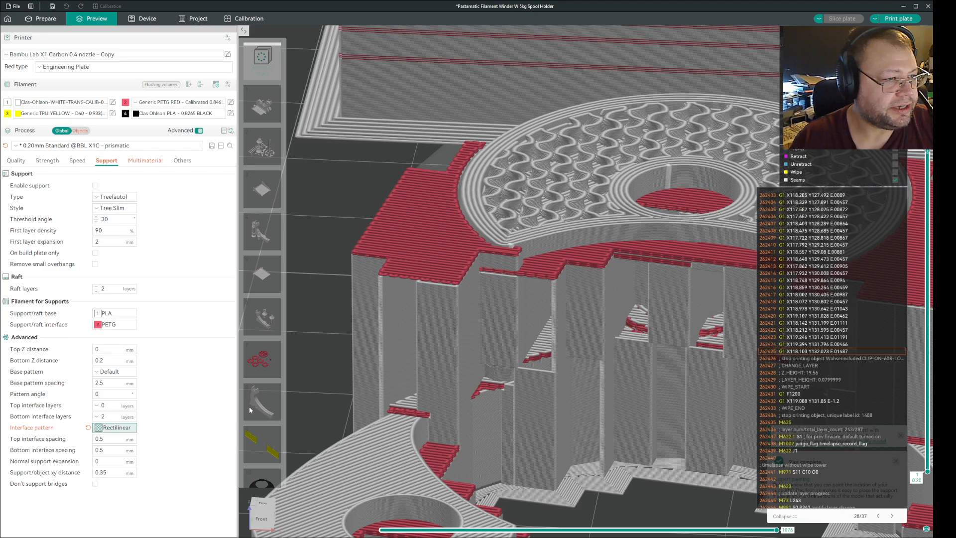
click(841, 19)
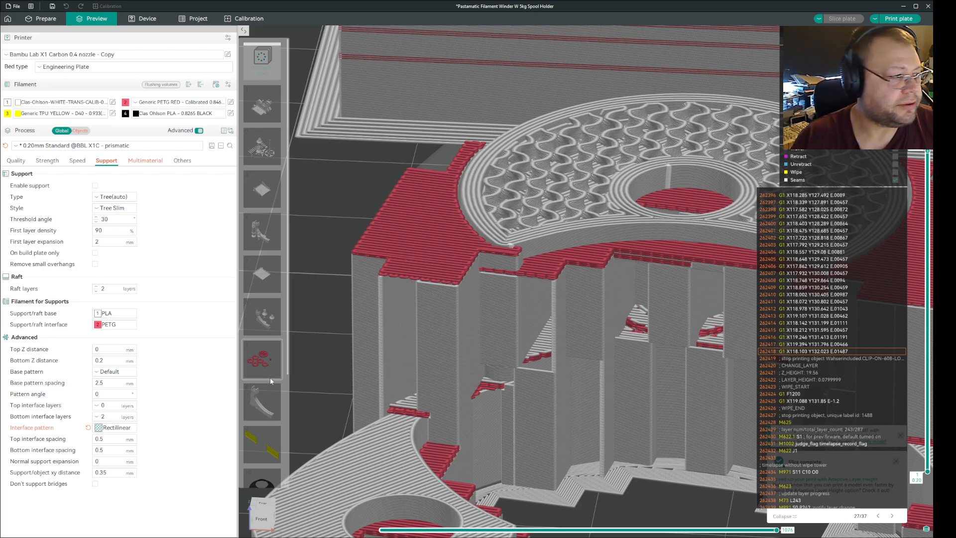
click(116, 427)
click(141, 479)
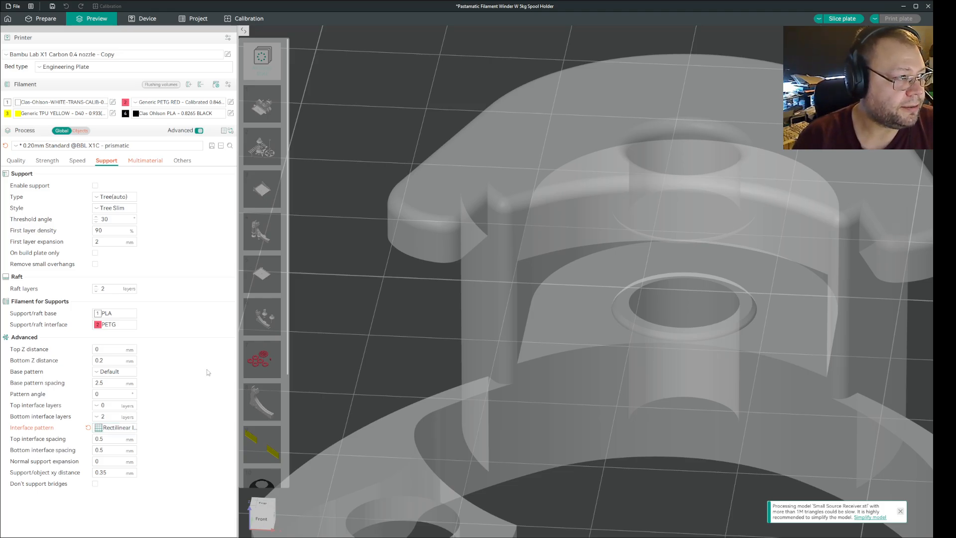
Select the clip-on lock body on Plate 11 in the per-object settings and review its advanced support settings.
click(80, 131)
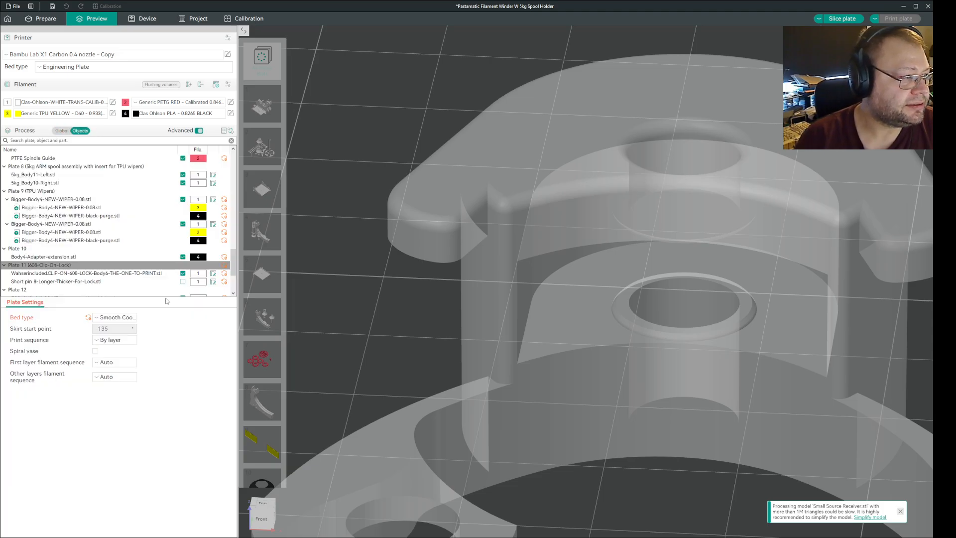
click(61, 274)
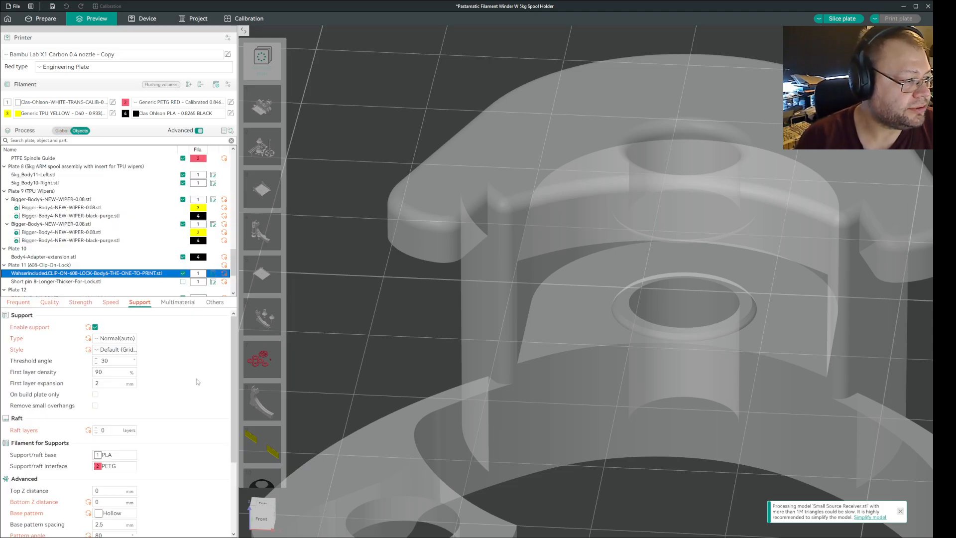
scroll(196, 378, down, 3)
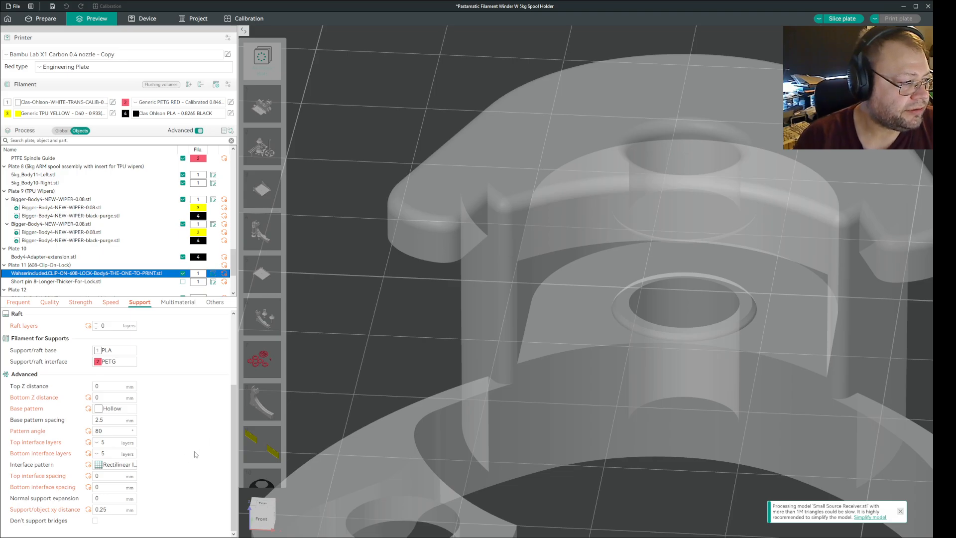
click(176, 456)
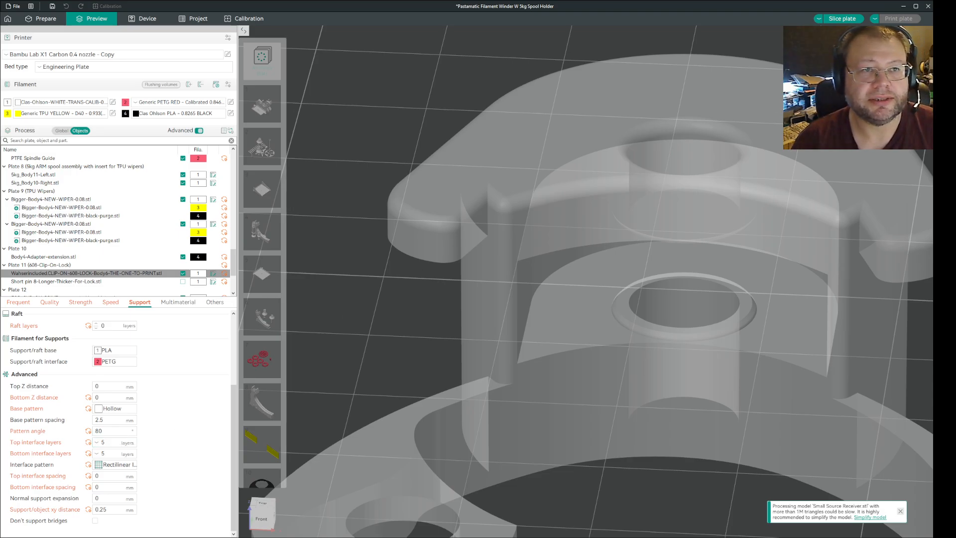
Slice the plate, check the clip body's interface pattern options, and preview the next layer above the support interface.
click(840, 19)
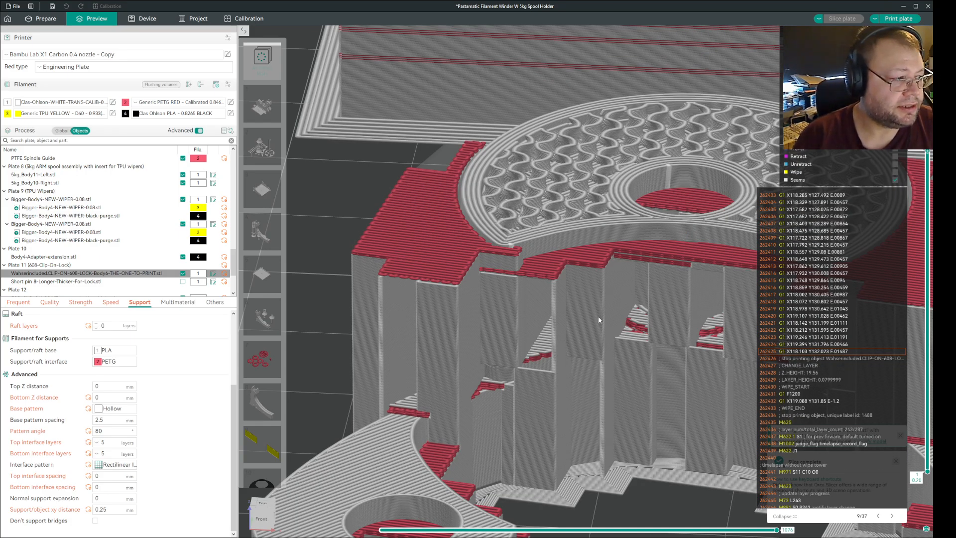
click(127, 464)
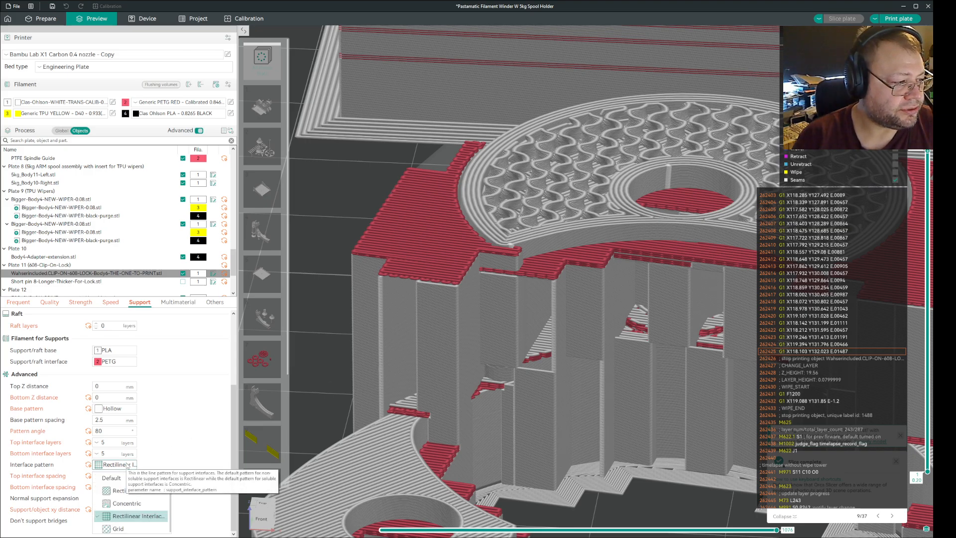
click(165, 460)
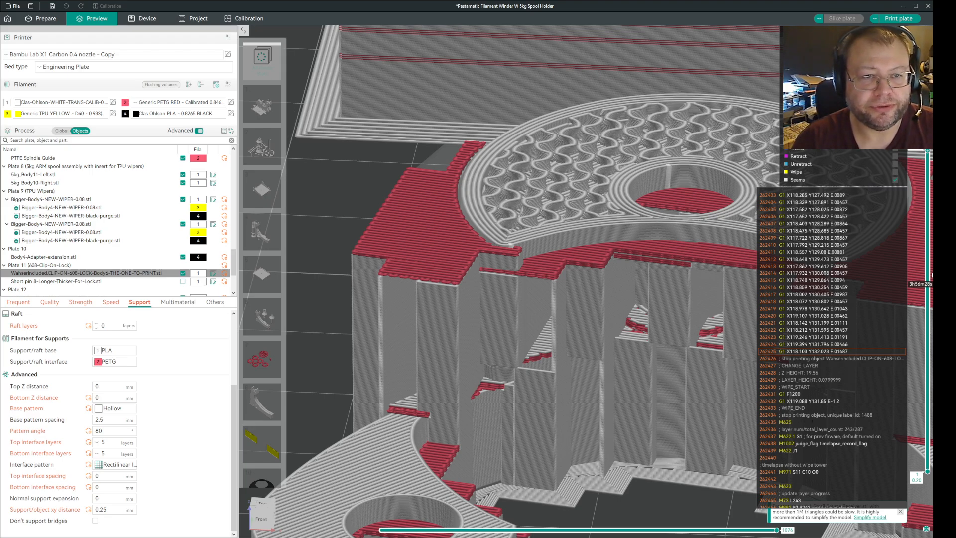
scroll(931, 275, up, 1)
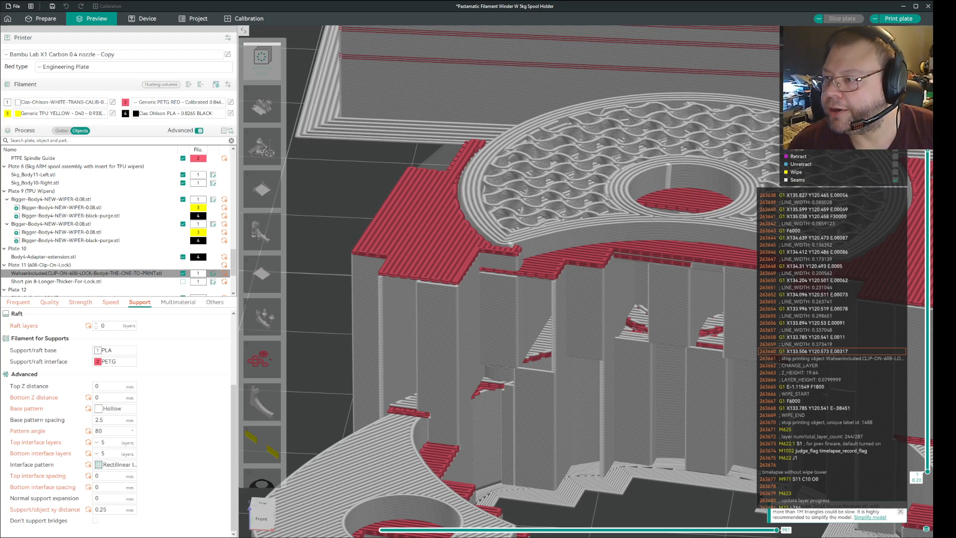
Switch to the photo viewer, zoom in on interface-layers.jpg to examine the printed part's layers, and return to the slicer.
key(alt+Tab)
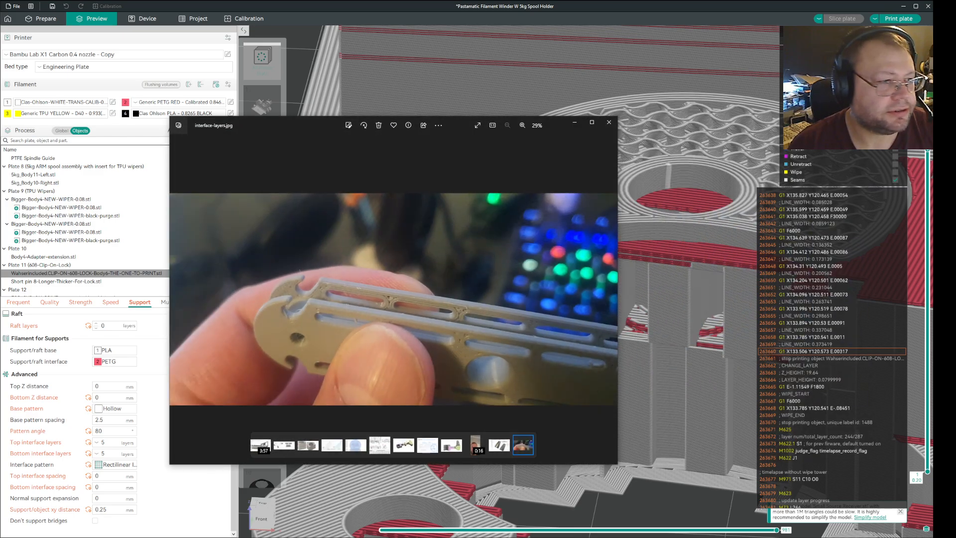
scroll(354, 337, up, 4)
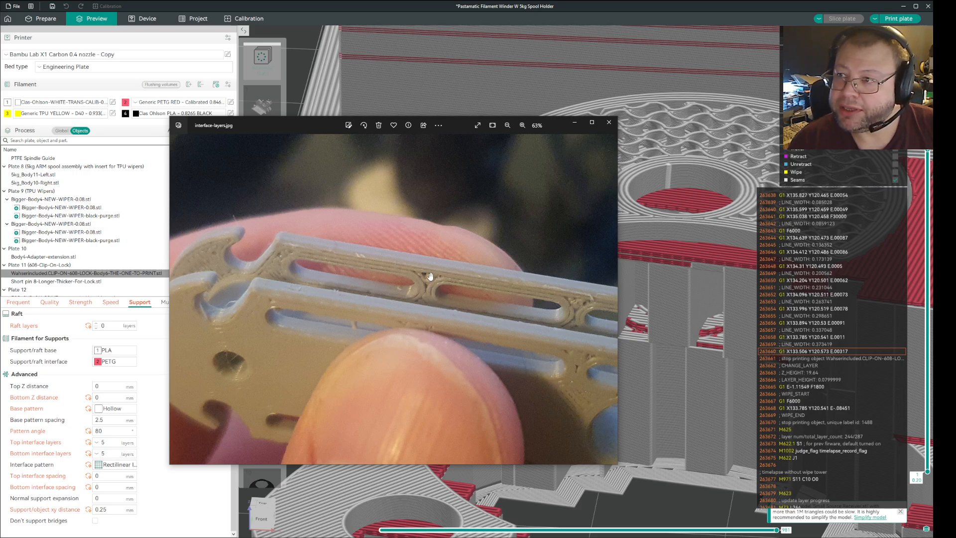
click(575, 124)
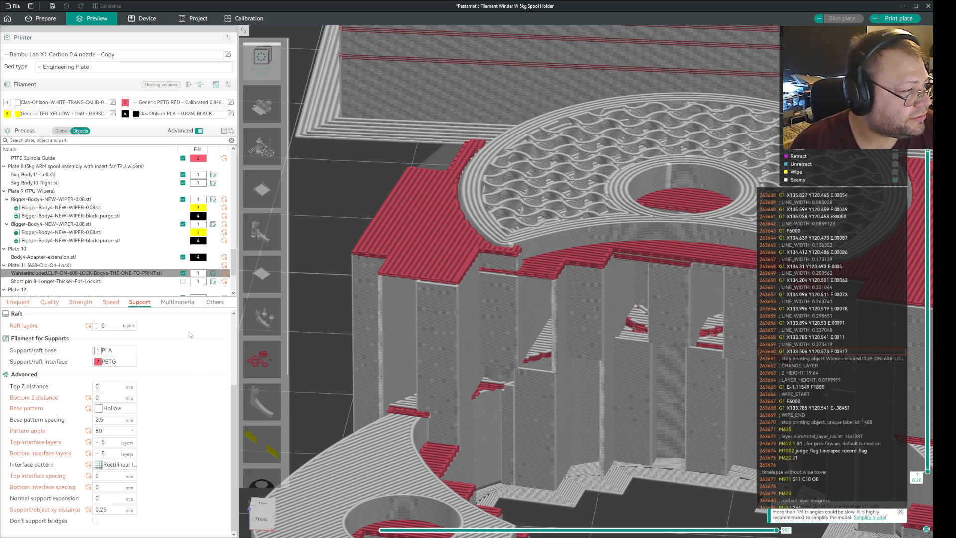
Review the clip body's layer height and line width settings and compare the preview layers around the support interface.
click(15, 303)
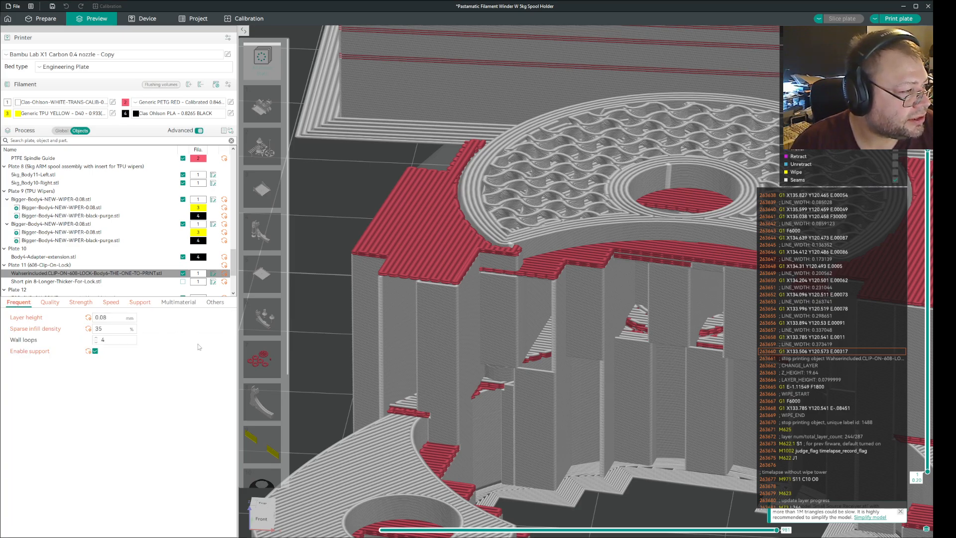
click(49, 302)
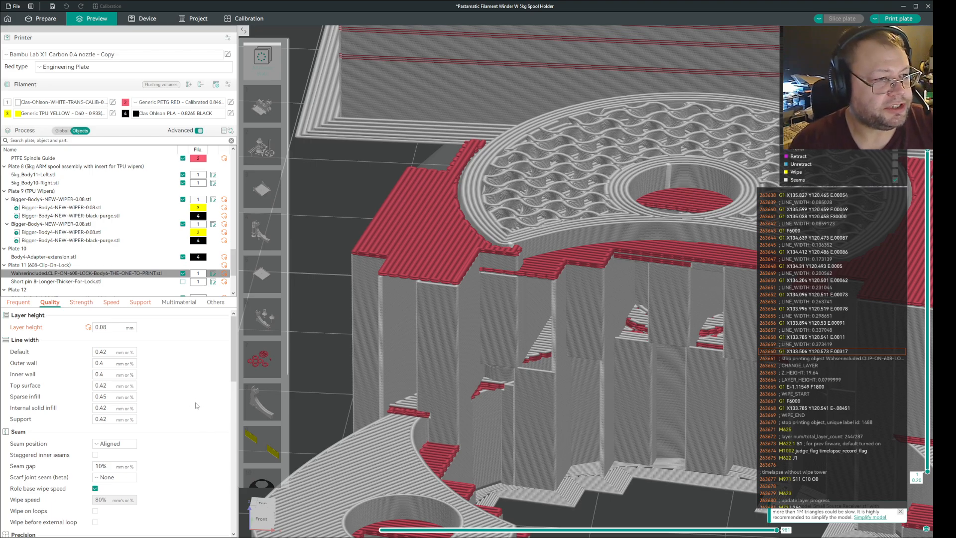
scroll(932, 178, down, 3)
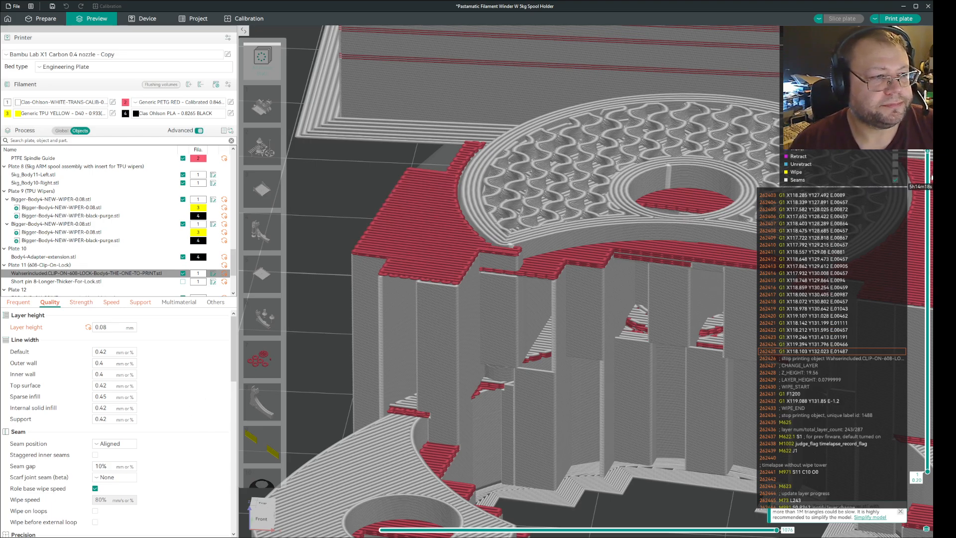
scroll(932, 178, up, 7)
scroll(932, 178, down, 2)
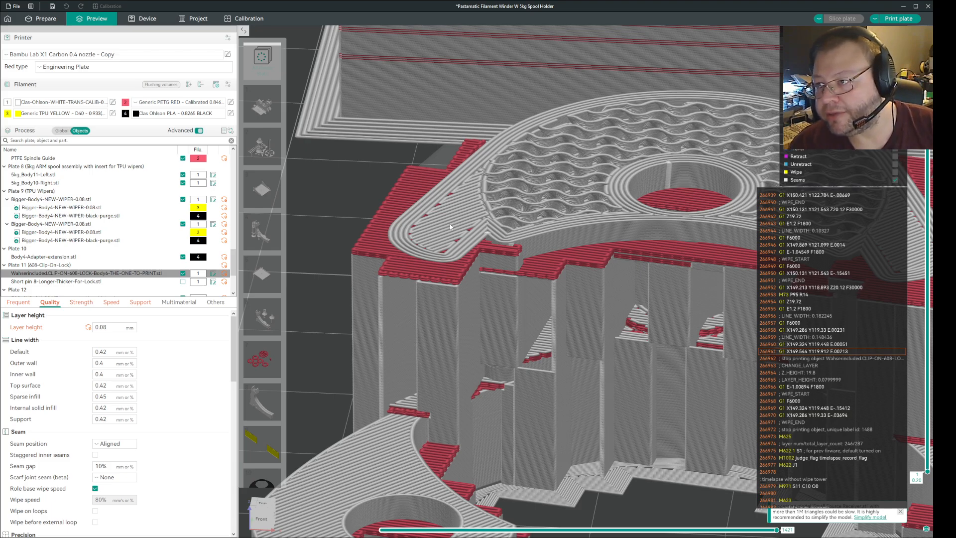
Set the clip body's internal solid infill line width to 0.2 mm and slice the plate.
drag(112, 408, 101, 407)
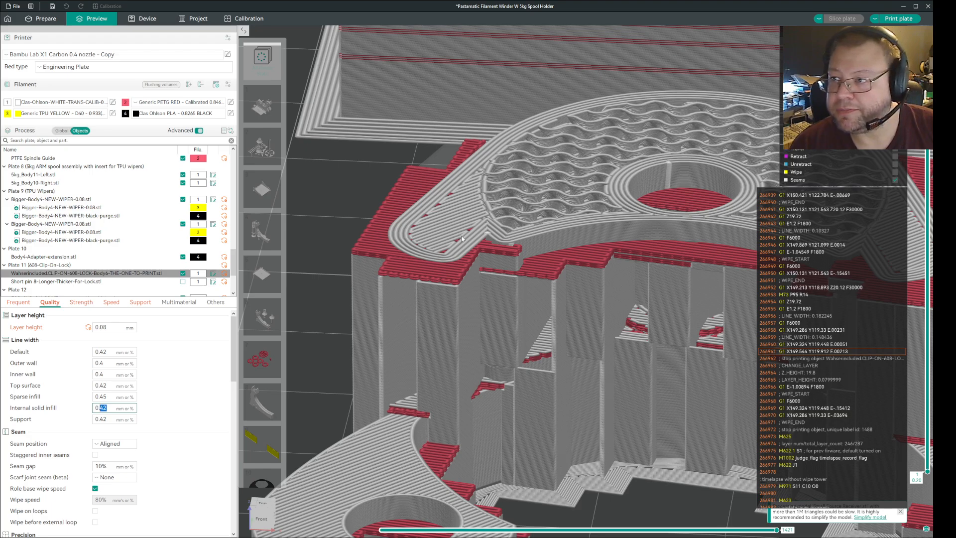
text(2)
key(Return)
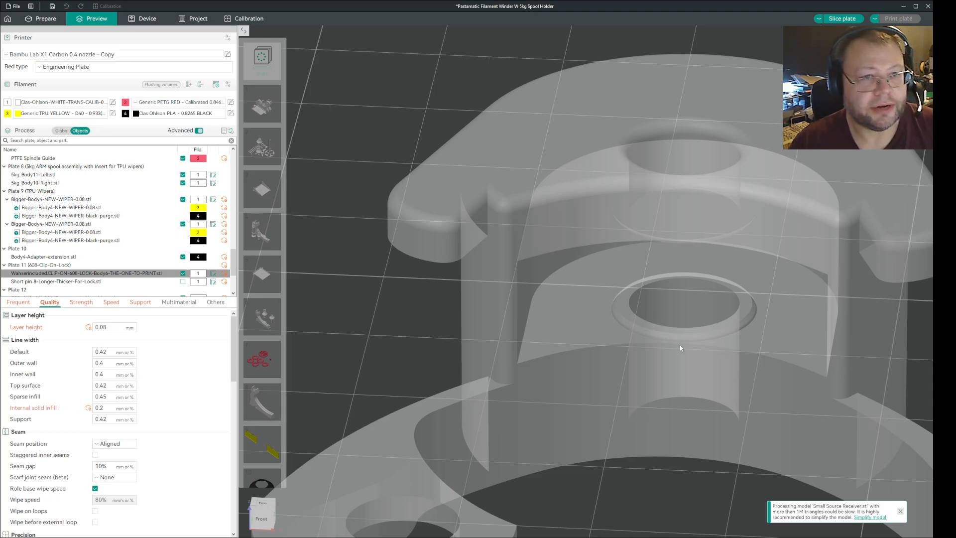
key(ctrl+r)
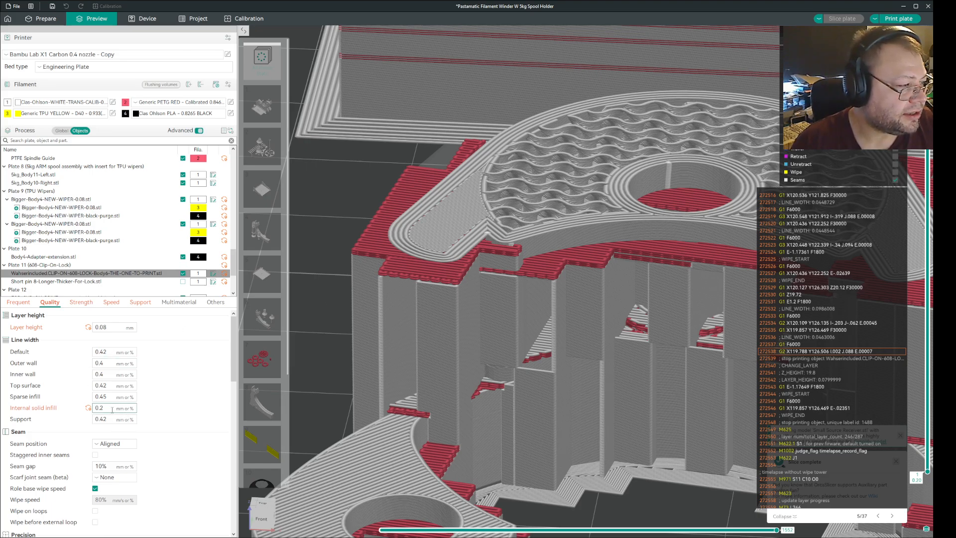
Set the clip body's internal solid infill line width to 0.18 mm and slice the plate.
drag(99, 408, 106, 414)
text(18)
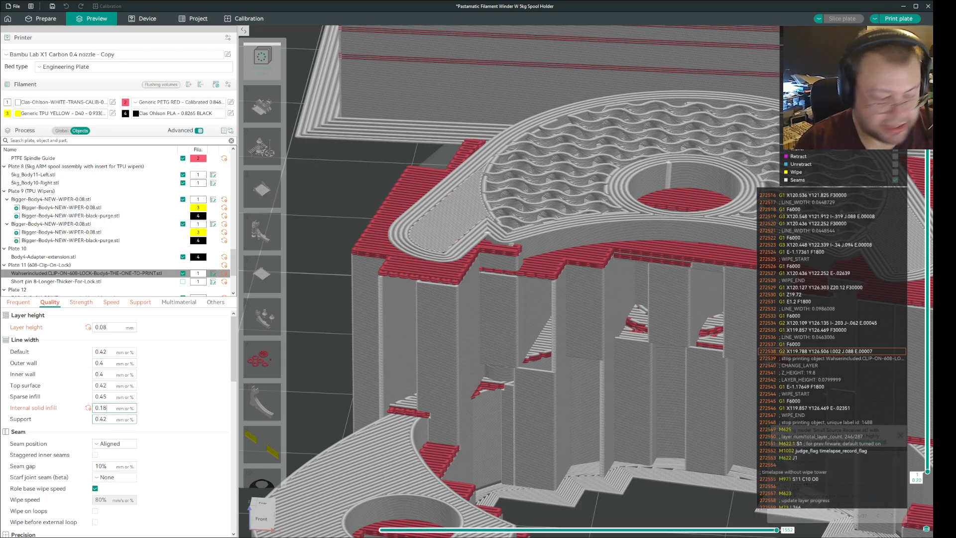
click(169, 408)
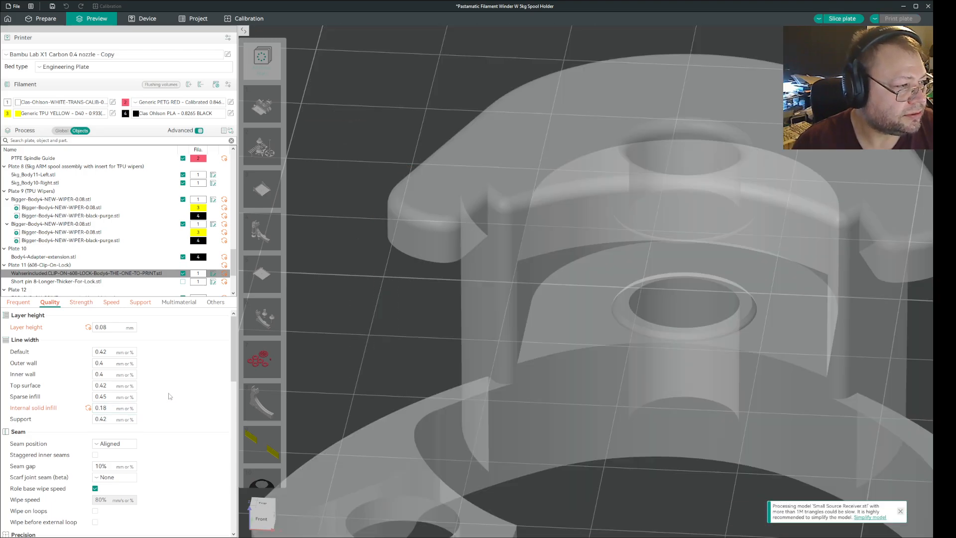
click(846, 19)
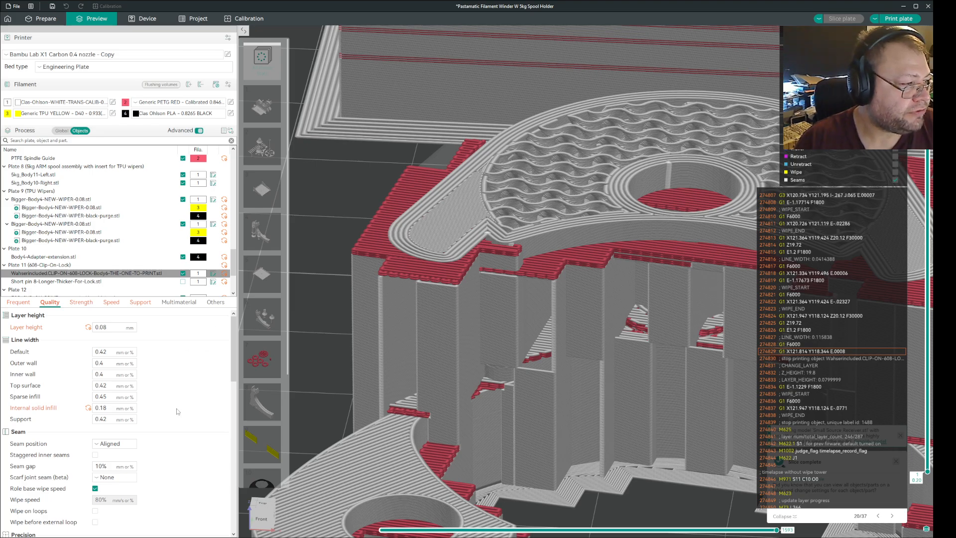
Set the clip body's outer wall and inner wall line widths to 0.18 mm, slice the plate, and inspect the layers over the support interface.
drag(108, 408, 94, 408)
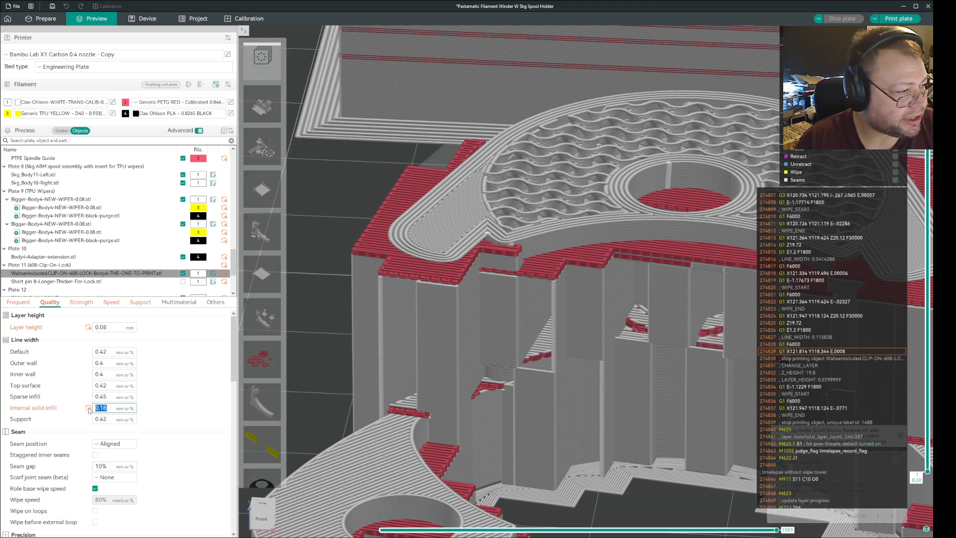
click(193, 377)
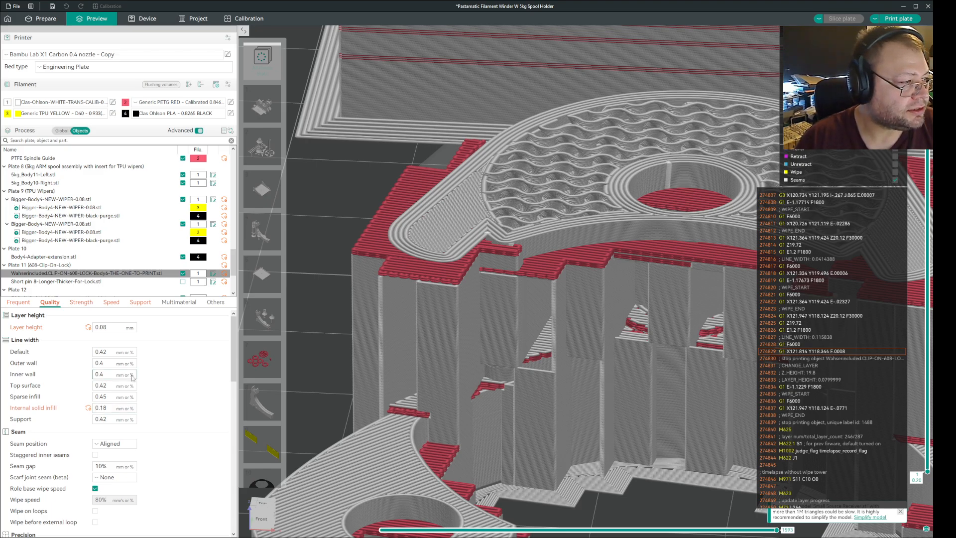
drag(105, 363, 83, 366)
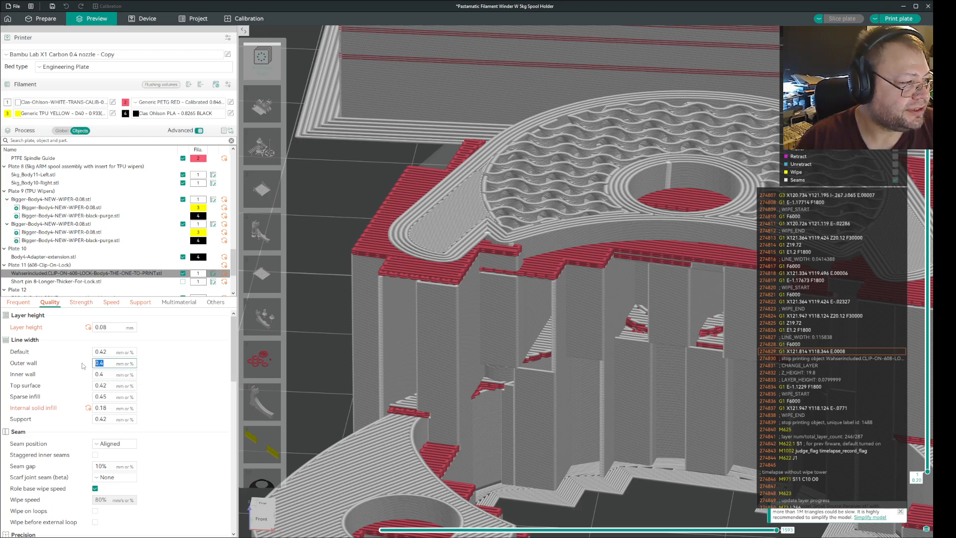
text(0.18)
key(Tab)
text(0.18)
click(153, 369)
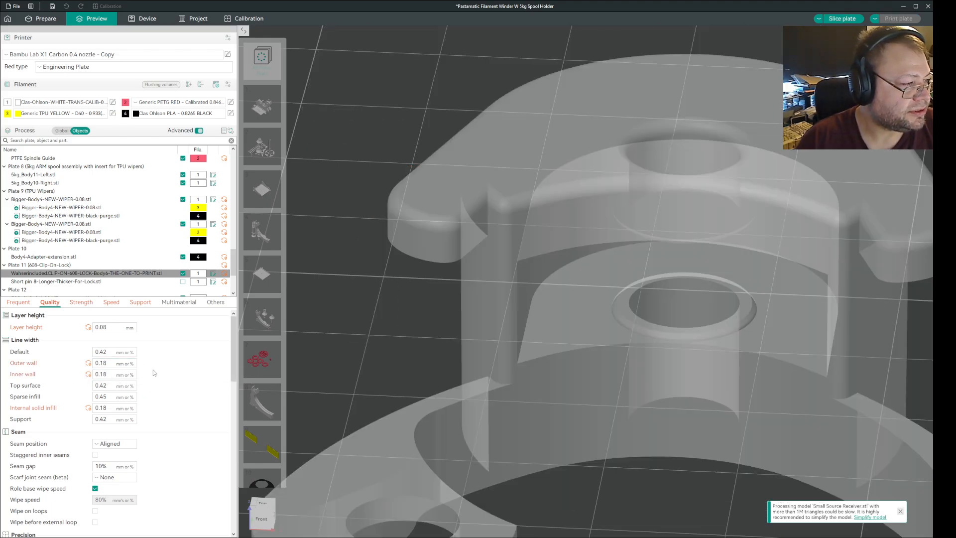
click(847, 19)
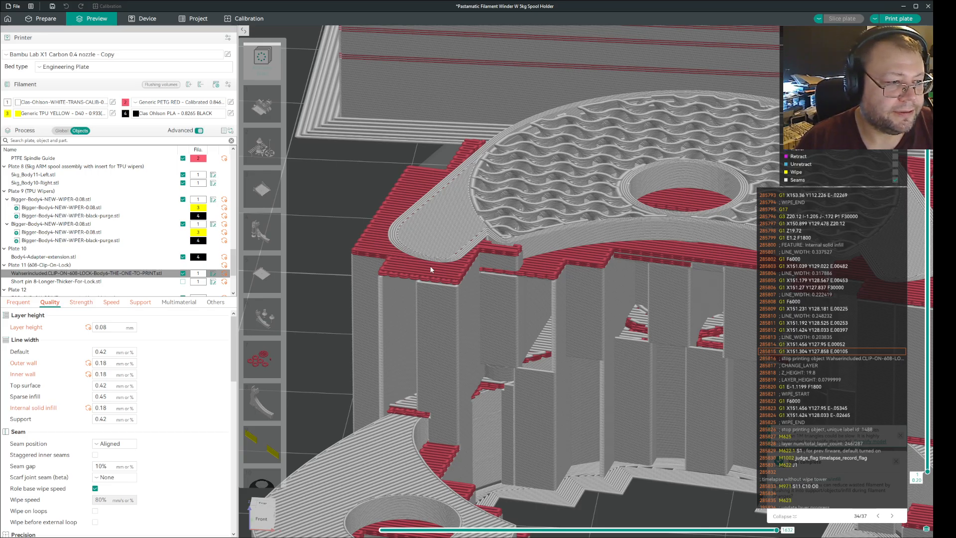
scroll(446, 305, up, 3)
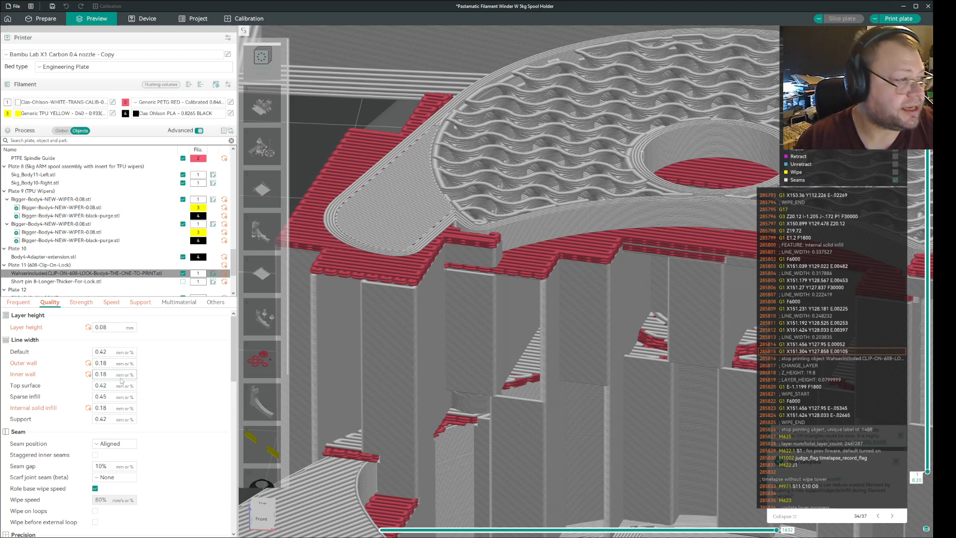
Set the clip body's internal solid infill speed to 10 mm/s.
click(111, 302)
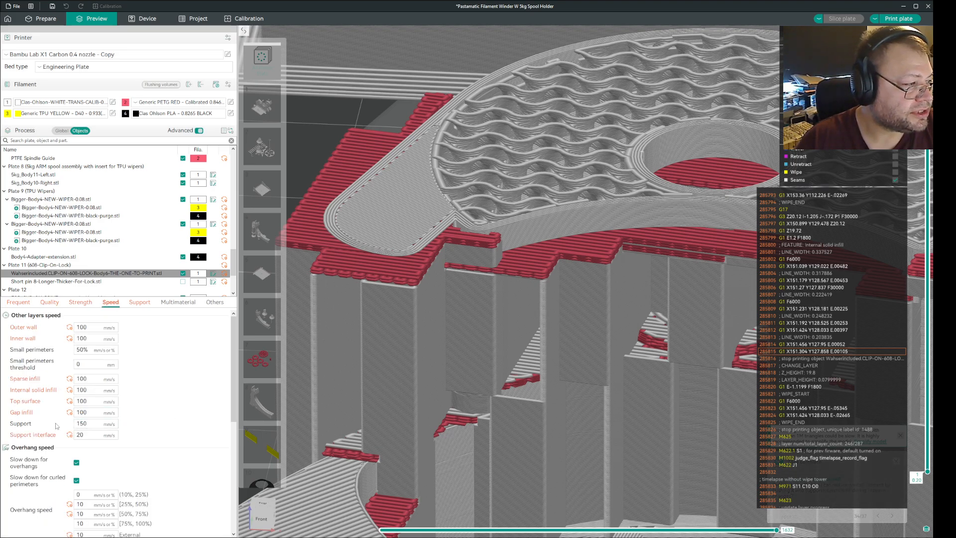
double_click(90, 389)
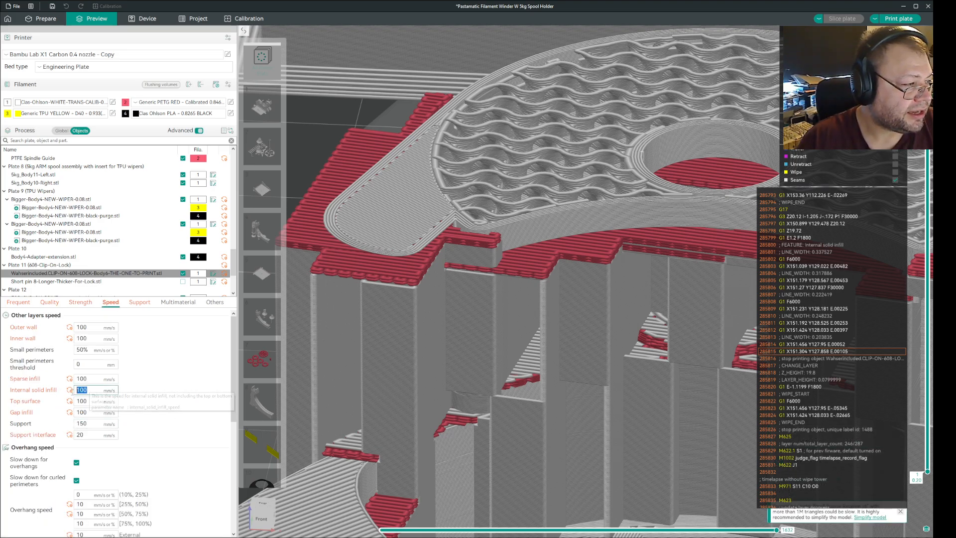
text(10)
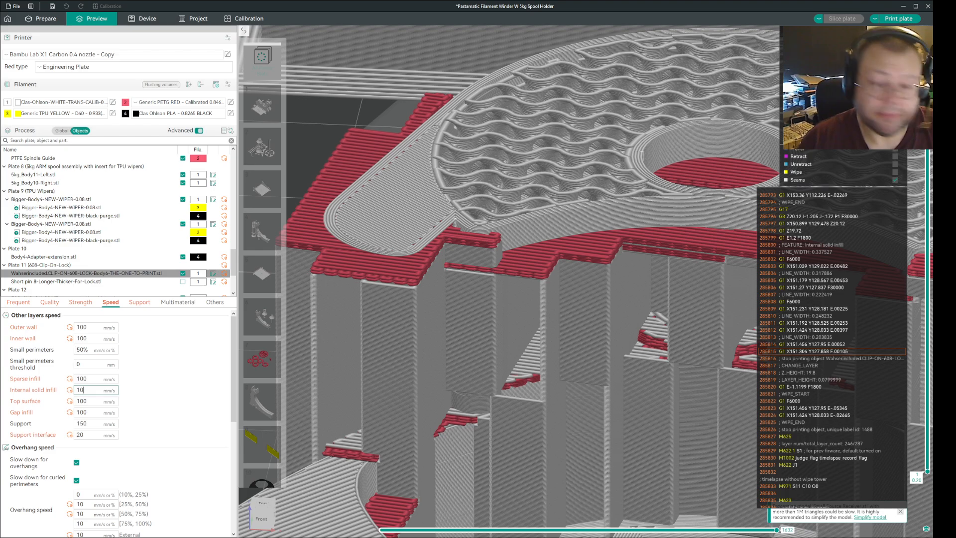
click(154, 384)
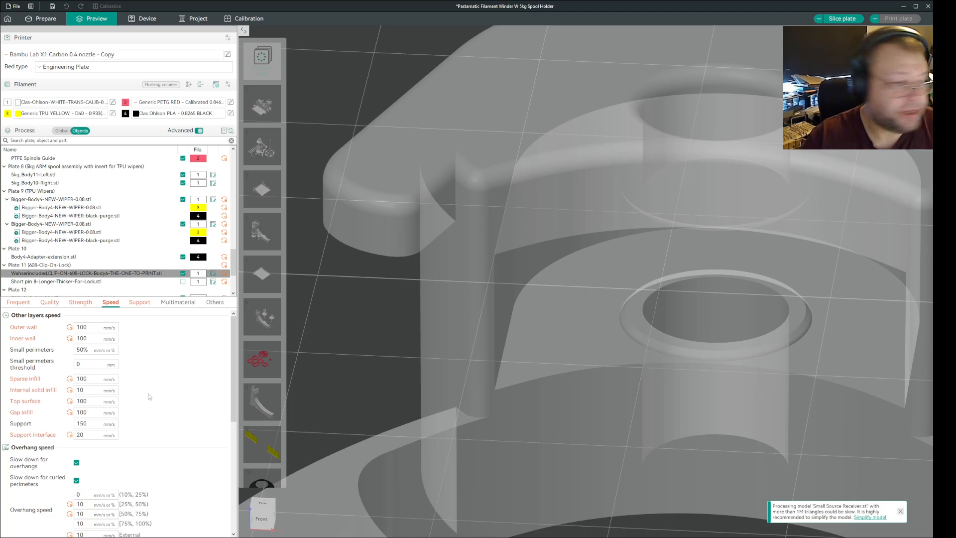
Reset the clip body's outer wall and inner wall line widths to the default 0.4 mm, slicing the plate after each reset.
click(74, 304)
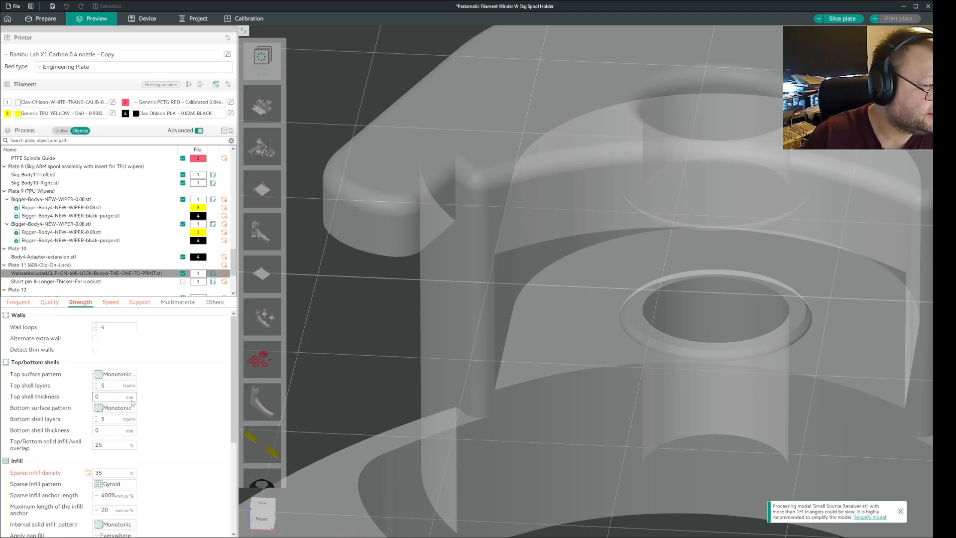
click(55, 303)
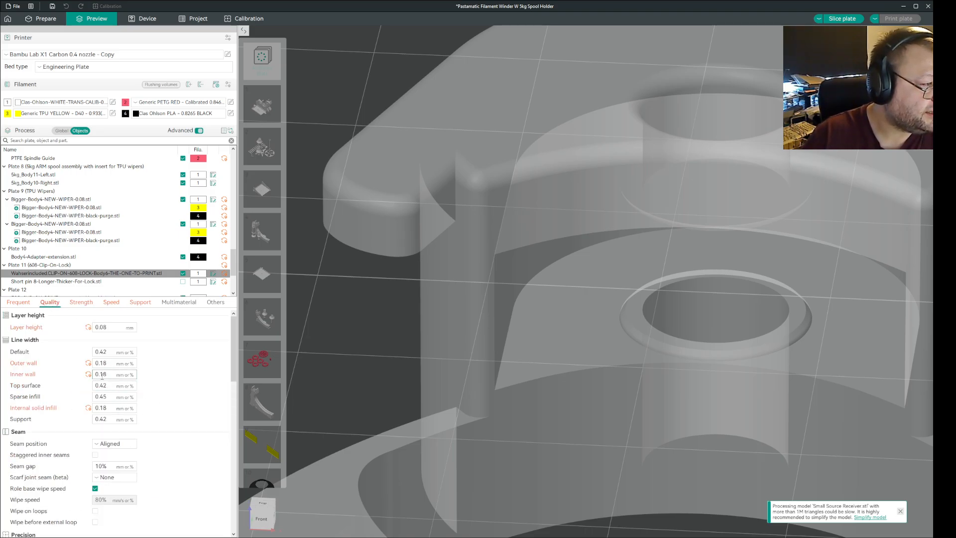
click(88, 363)
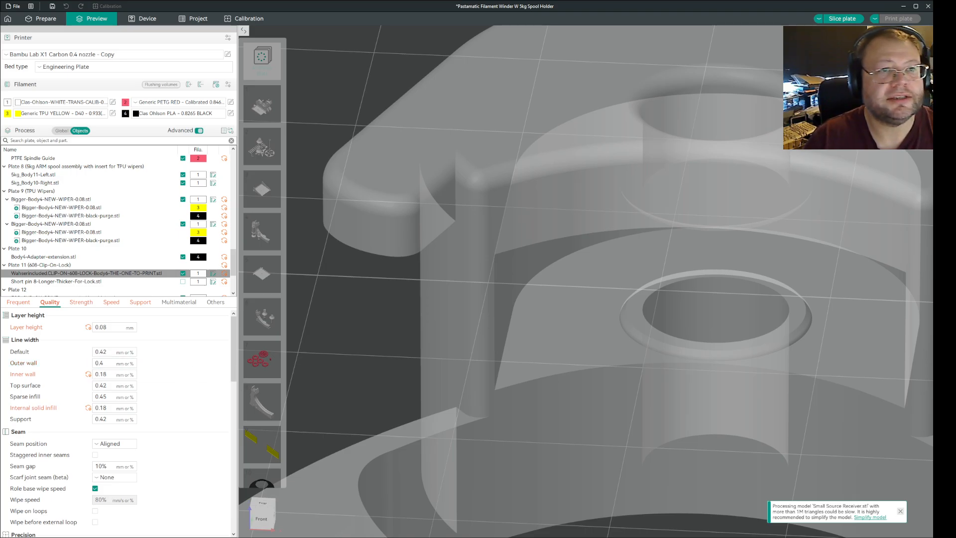
click(842, 18)
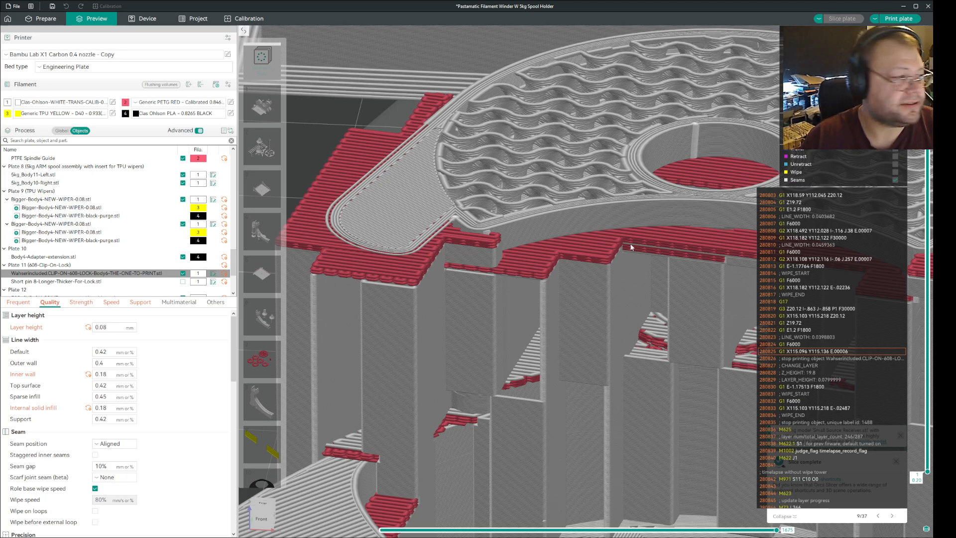
click(88, 374)
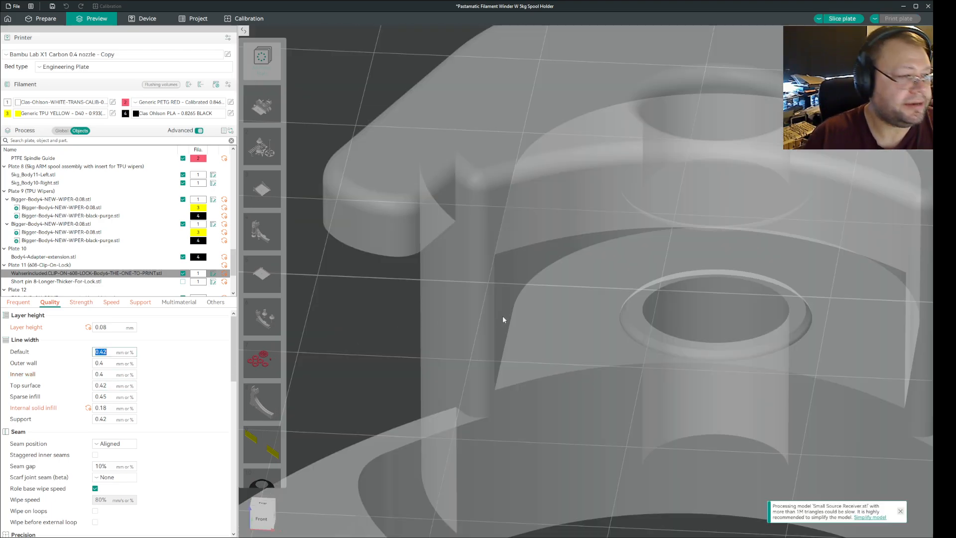
click(846, 20)
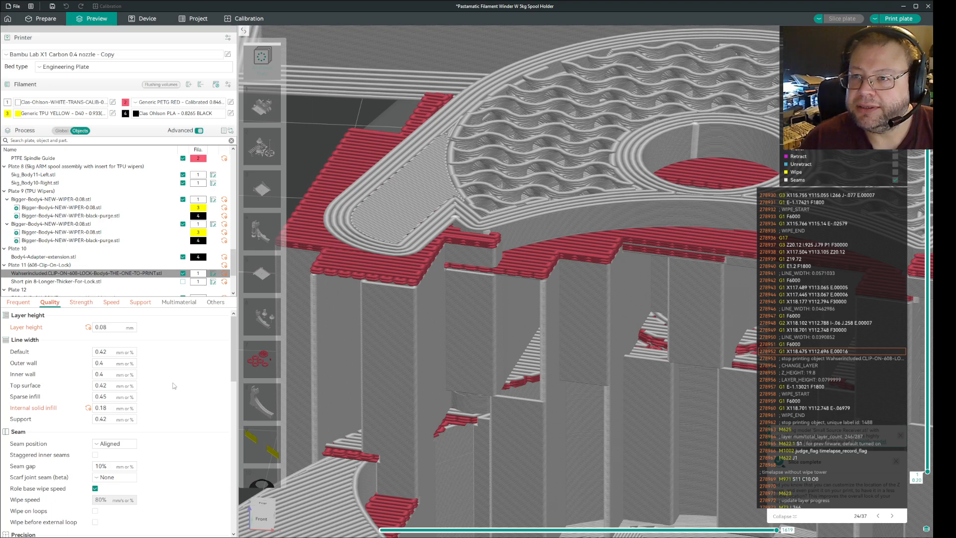
Check the clip body's internal solid infill speed in its speed settings.
click(88, 303)
click(110, 302)
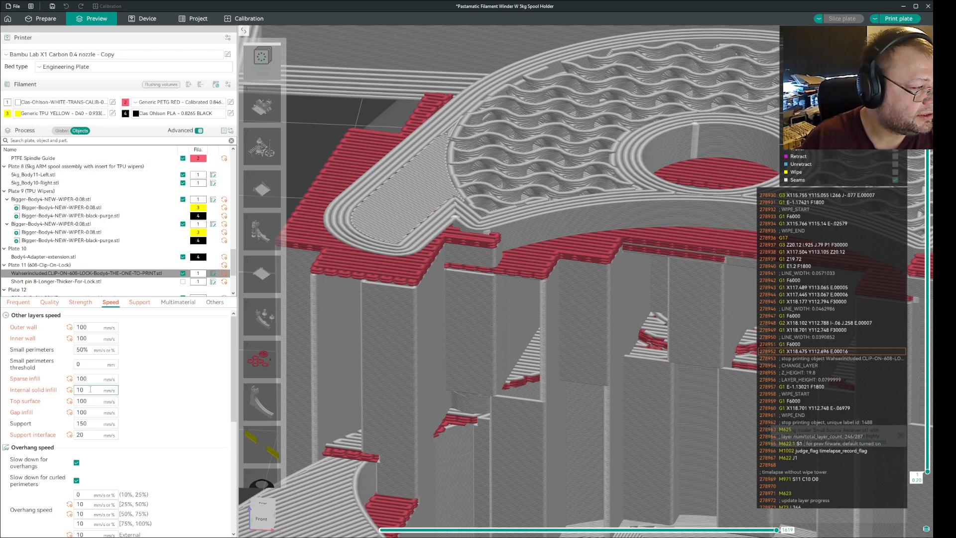